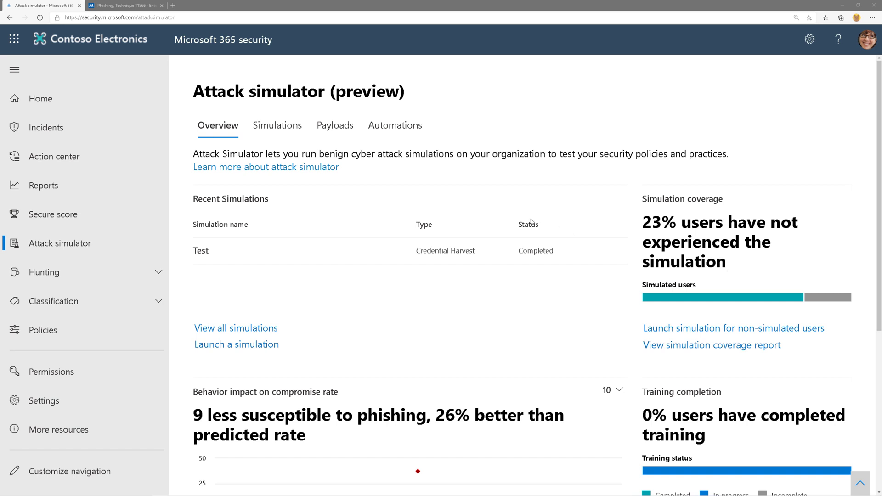
Start a new simulation with the Credential Harvest technique after reviewing its details and the MITRE ATT&CK phishing page
{"action": "left_click", "coordinate": [266, 345]}
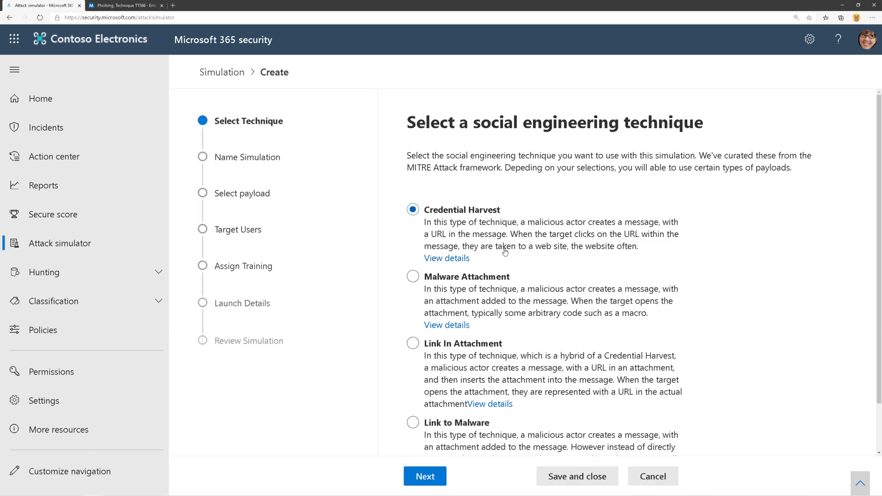
{"action": "left_click", "coordinate": [446, 258]}
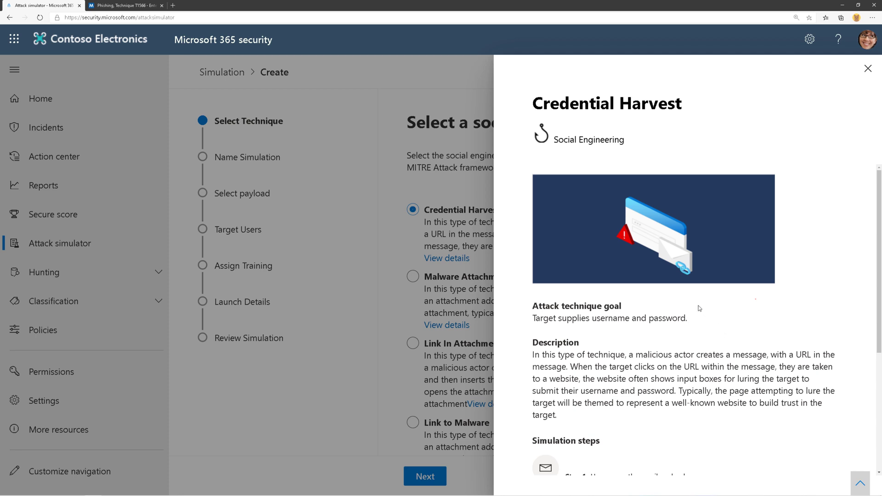
{"action": "scroll", "coordinate": [699, 309], "scroll_direction": "down", "scroll_amount": 4}
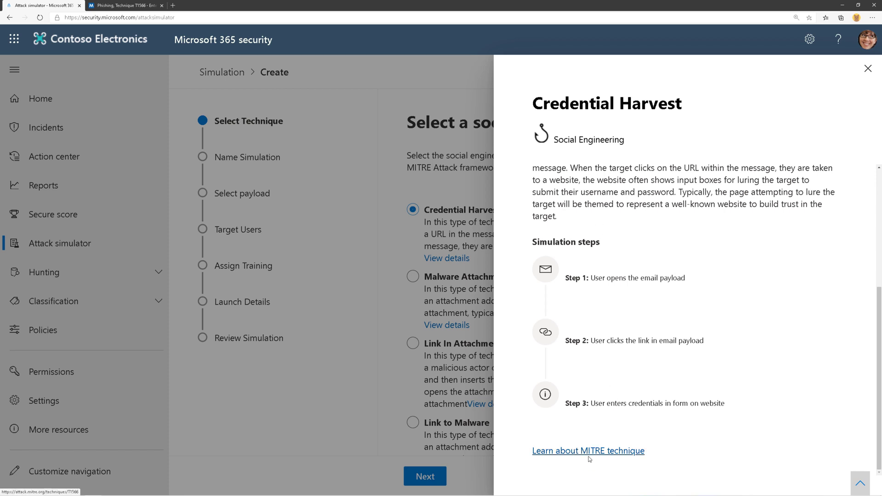
{"action": "left_click", "coordinate": [145, 7]}
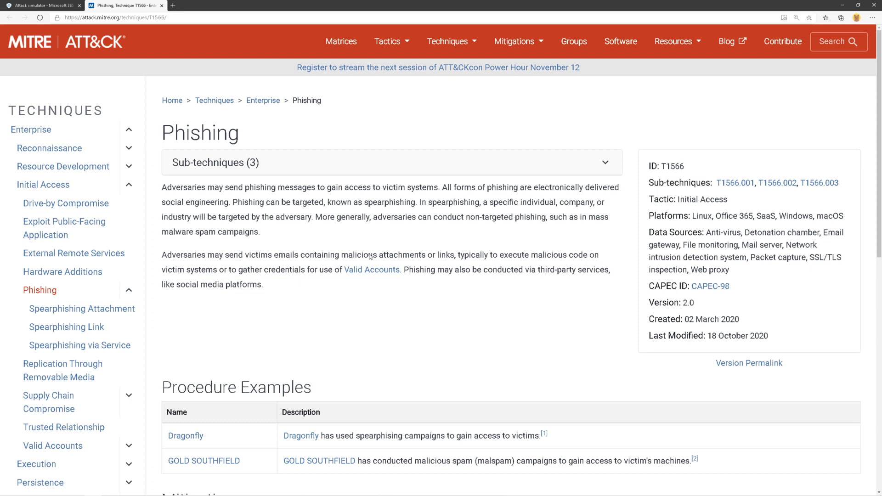
{"action": "left_click", "coordinate": [58, 6]}
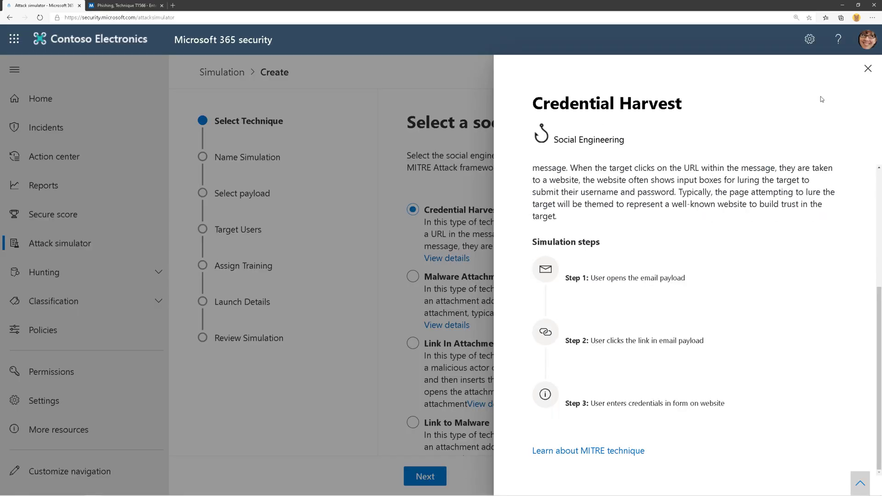
{"action": "left_click", "coordinate": [868, 69]}
{"action": "left_click", "coordinate": [442, 473]}
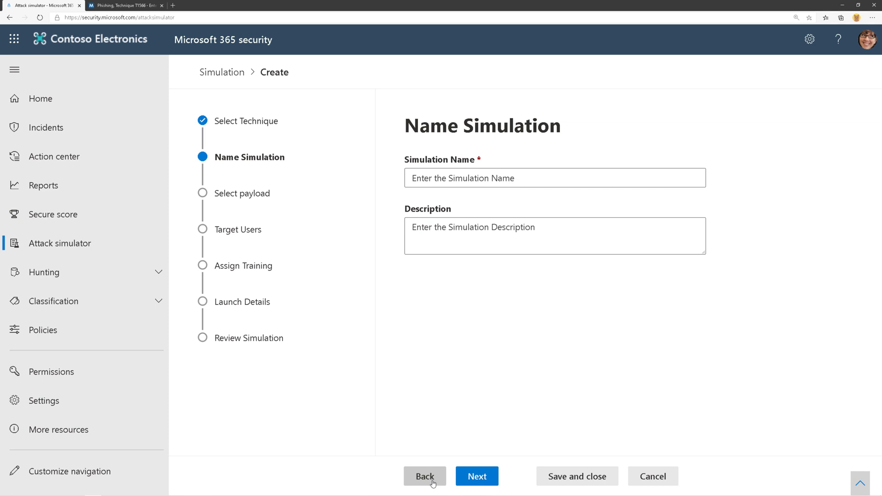
Name the simulation Cred Harvest Demo and proceed to payload selection
{"action": "left_click", "coordinate": [467, 180]}
{"action": "type", "text": "Cr"}
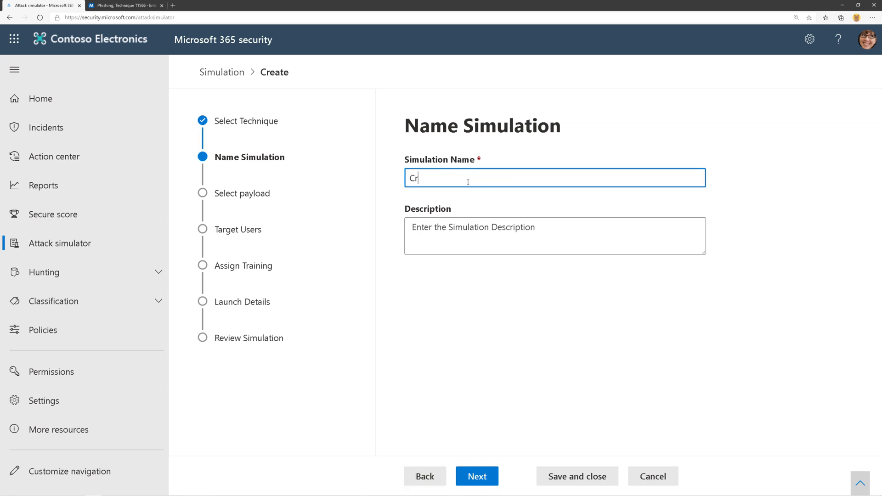
{"action": "type", "text": "ed Harvest Demo"}
{"action": "left_click", "coordinate": [477, 477]}
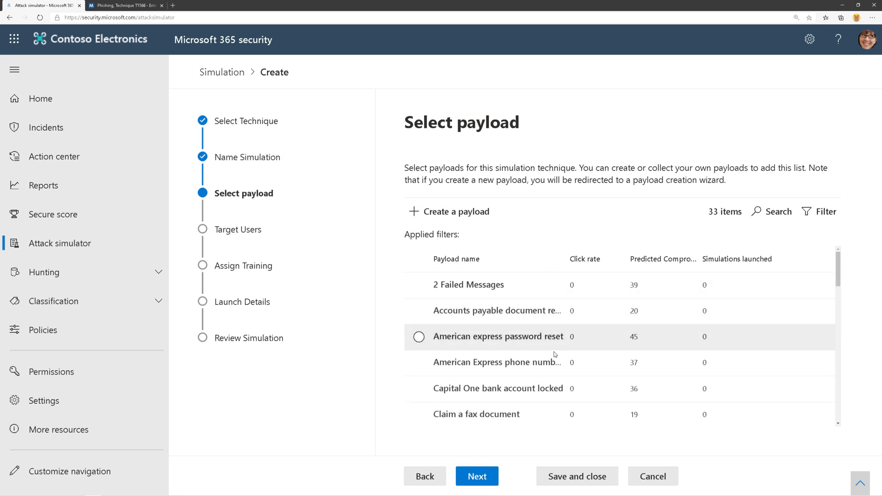
Browse the available payloads and view the types offered for creating a custom payload, without creating one
{"action": "scroll", "coordinate": [552, 366], "scroll_direction": "down", "scroll_amount": 2}
{"action": "scroll", "coordinate": [553, 358], "scroll_direction": "up", "scroll_amount": 2}
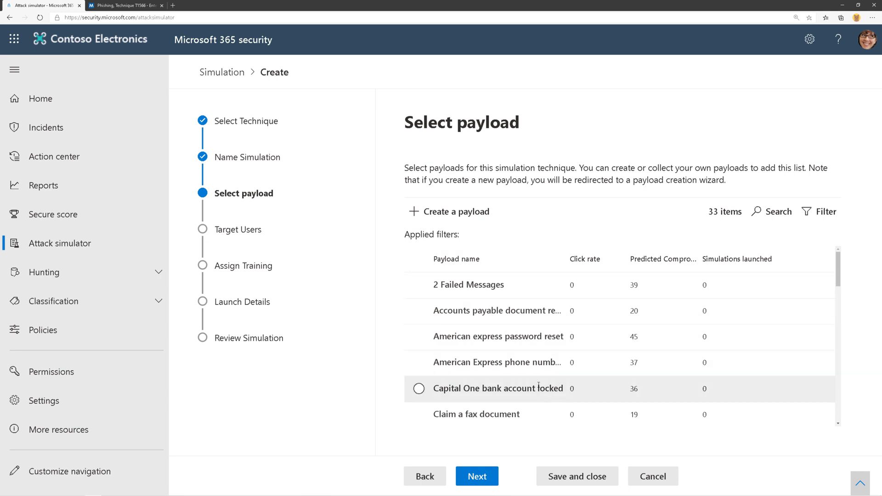
{"action": "left_click", "coordinate": [426, 211]}
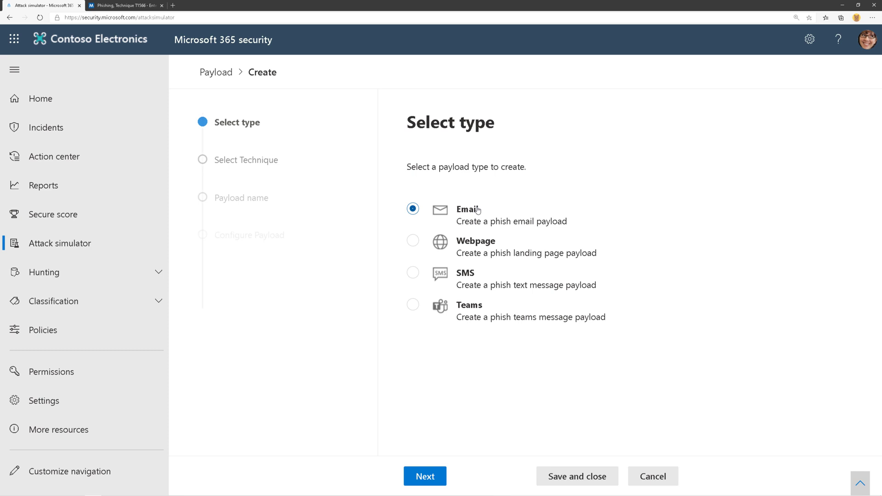
{"action": "left_click", "coordinate": [662, 477]}
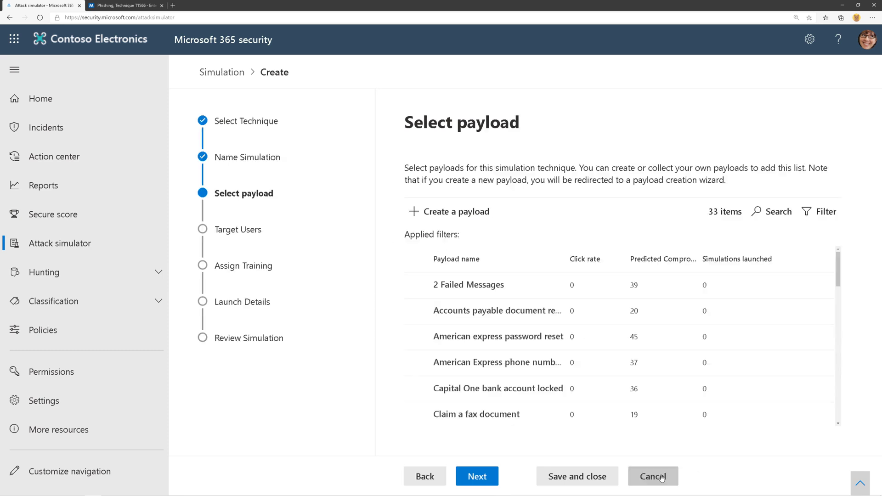
Choose the Netflix account suspension payload for the simulation after reviewing its email preview, description and predicted compromise rate
{"action": "scroll", "coordinate": [606, 371], "scroll_direction": "down", "scroll_amount": 1}
{"action": "scroll", "coordinate": [605, 371], "scroll_direction": "down", "scroll_amount": 5}
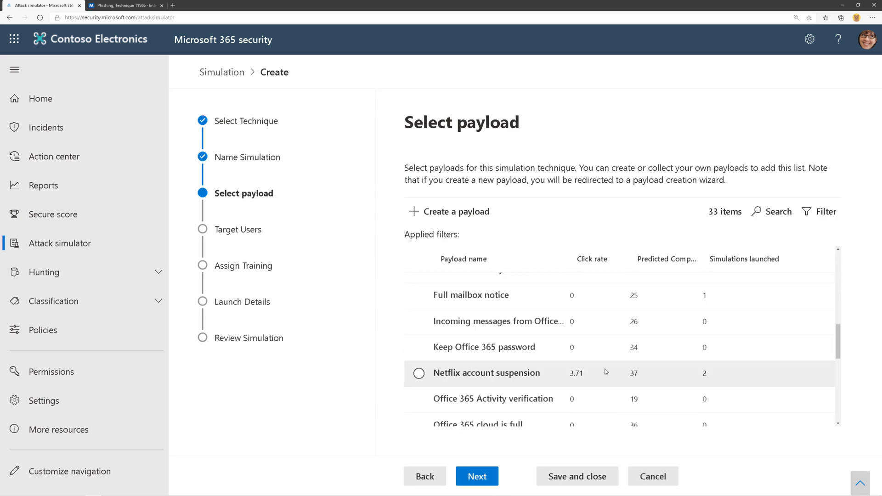
{"action": "left_click", "coordinate": [426, 380]}
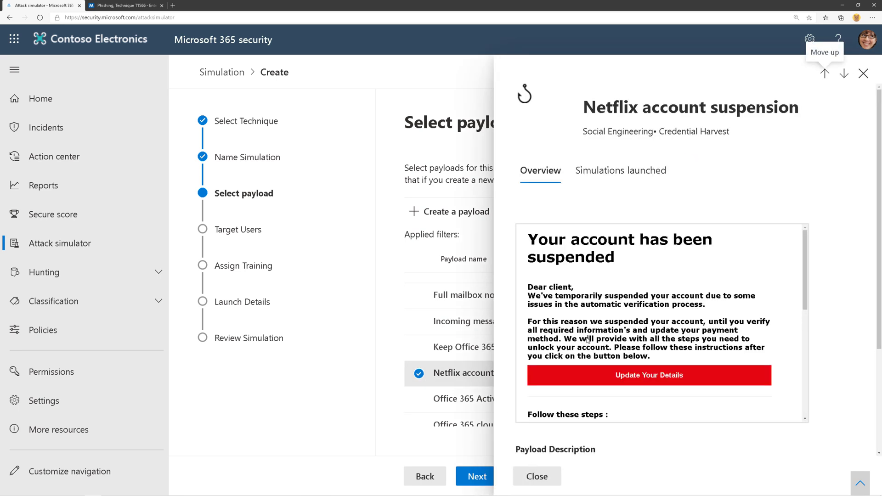
{"action": "scroll", "coordinate": [806, 262], "scroll_direction": "down", "scroll_amount": 5}
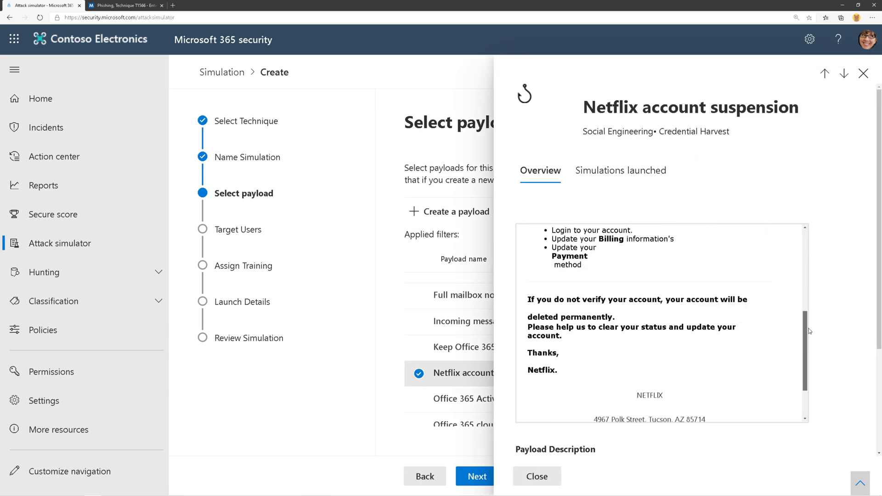
{"action": "scroll", "coordinate": [805, 262], "scroll_direction": "up", "scroll_amount": 5}
{"action": "scroll", "coordinate": [822, 234], "scroll_direction": "down", "scroll_amount": 3}
{"action": "scroll", "coordinate": [822, 234], "scroll_direction": "down", "scroll_amount": 1}
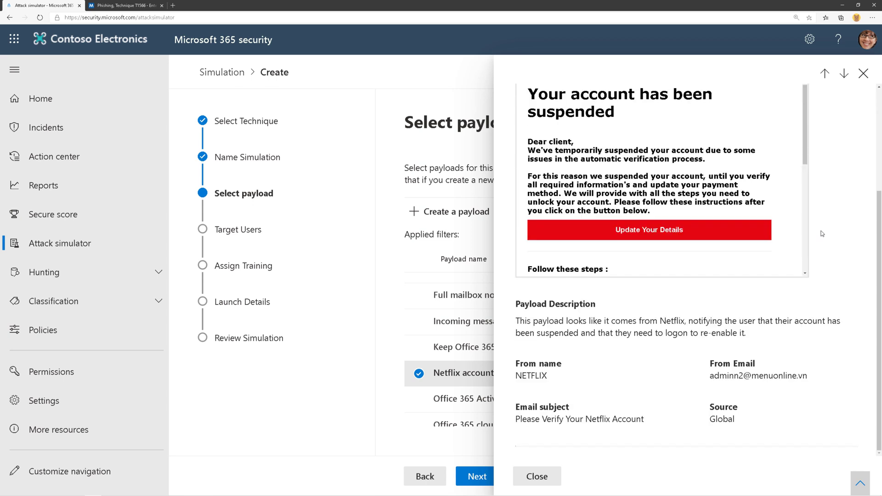
{"action": "left_click", "coordinate": [553, 482]}
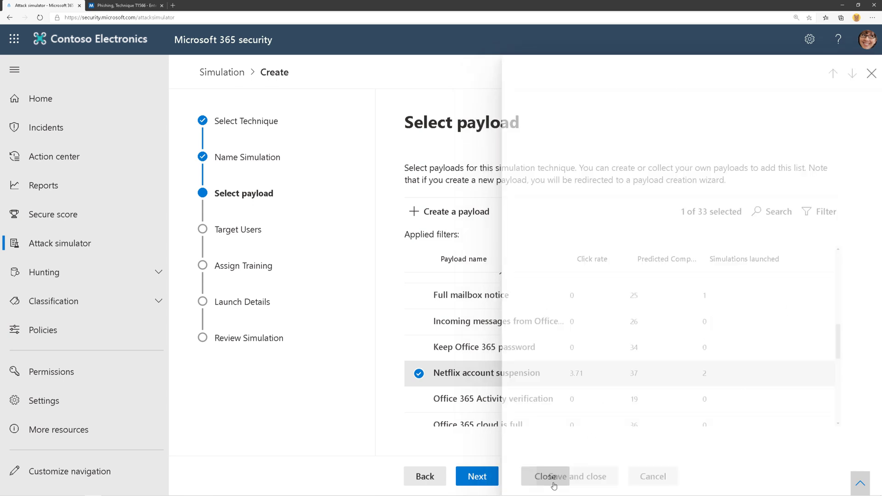
{"action": "left_click_drag", "start_coordinate": [704, 258], "coordinate": [773, 252]}
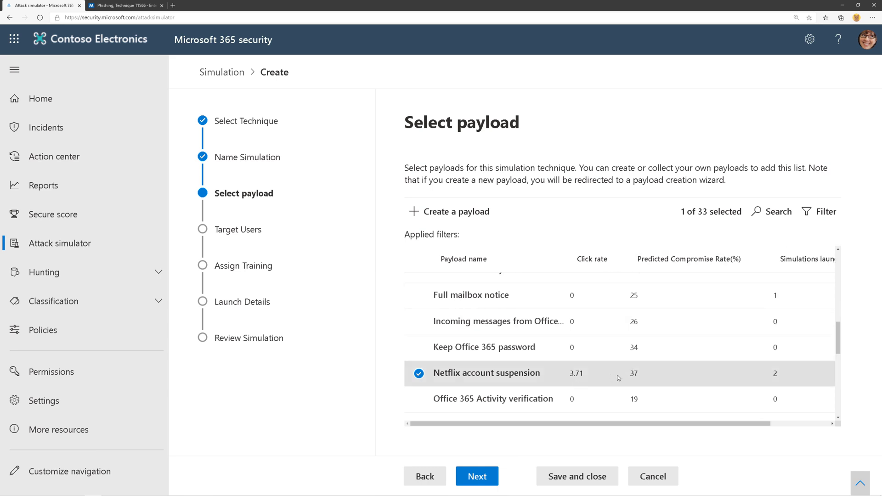
{"action": "left_click", "coordinate": [477, 477]}
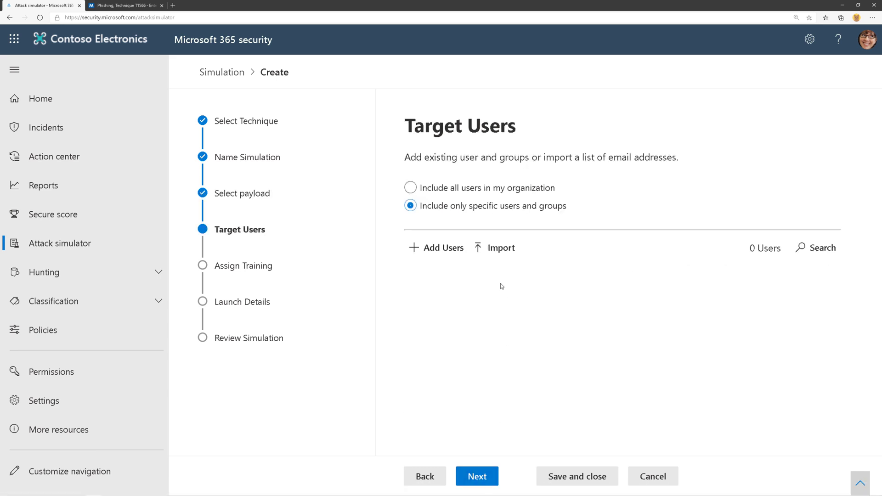
Target all users in the organization and use Microsoft training experience (Recommended) as the training content preference
{"action": "left_click", "coordinate": [482, 190]}
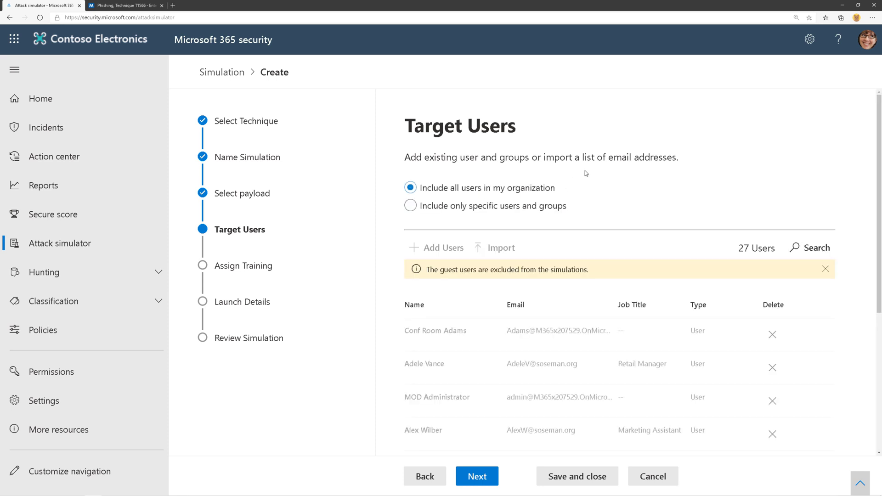
{"action": "left_click", "coordinate": [477, 476]}
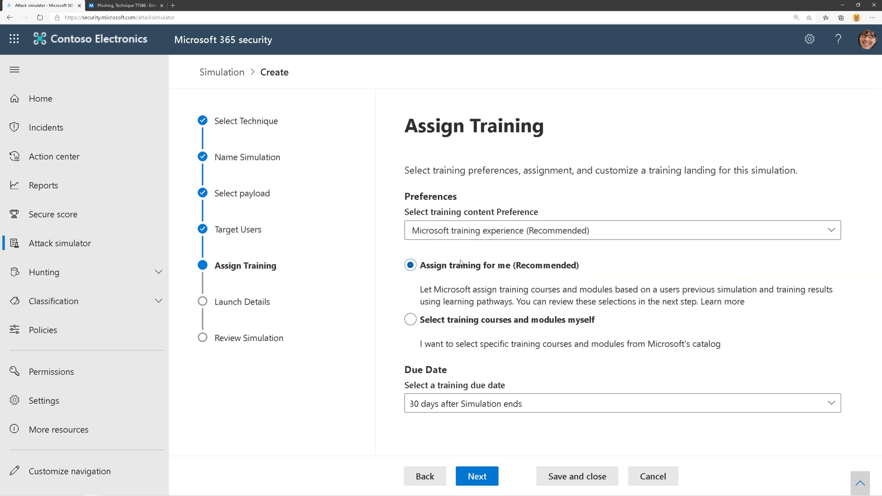
{"action": "left_click", "coordinate": [445, 233]}
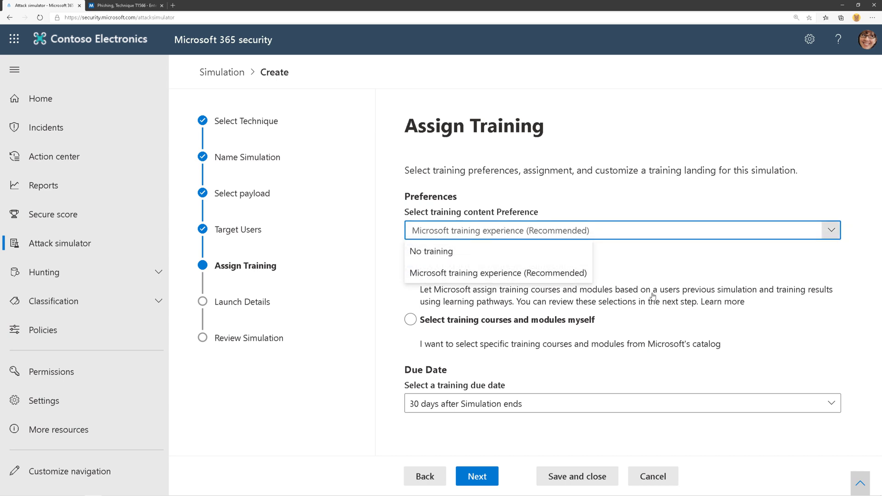
{"action": "left_click", "coordinate": [504, 278]}
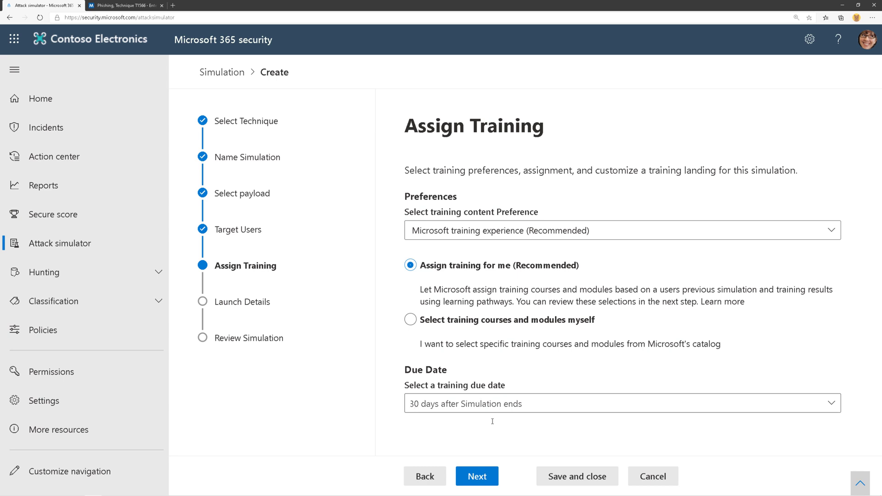
{"action": "left_click", "coordinate": [476, 475]}
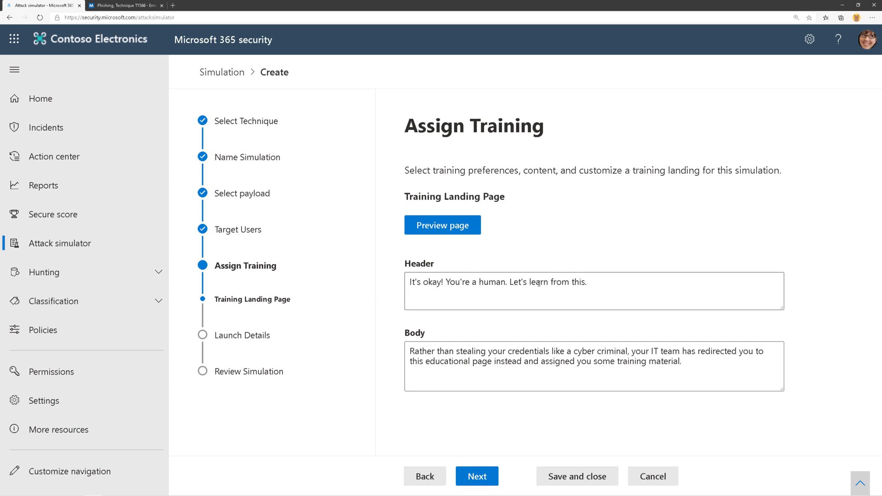
Review the header and body text of the training landing page and preview the page
{"action": "left_click_drag", "start_coordinate": [429, 282], "coordinate": [590, 282]}
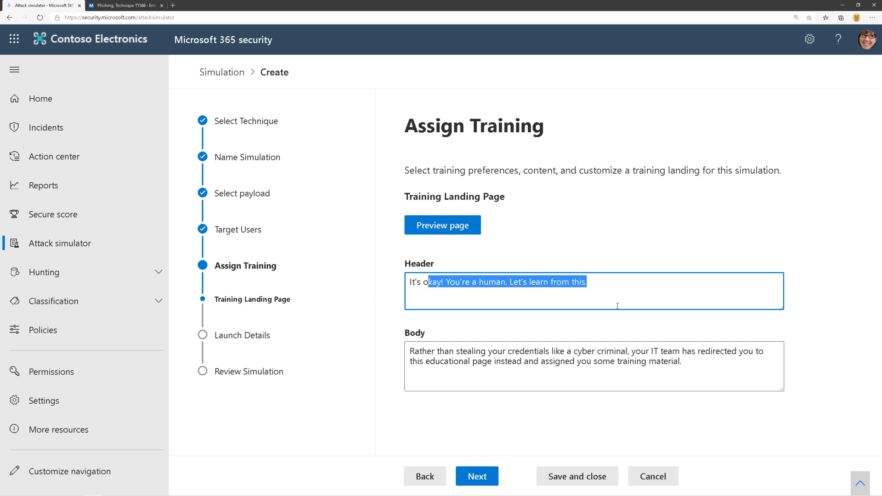
{"action": "left_click", "coordinate": [503, 365]}
{"action": "left_click_drag", "start_coordinate": [410, 351], "coordinate": [721, 378]}
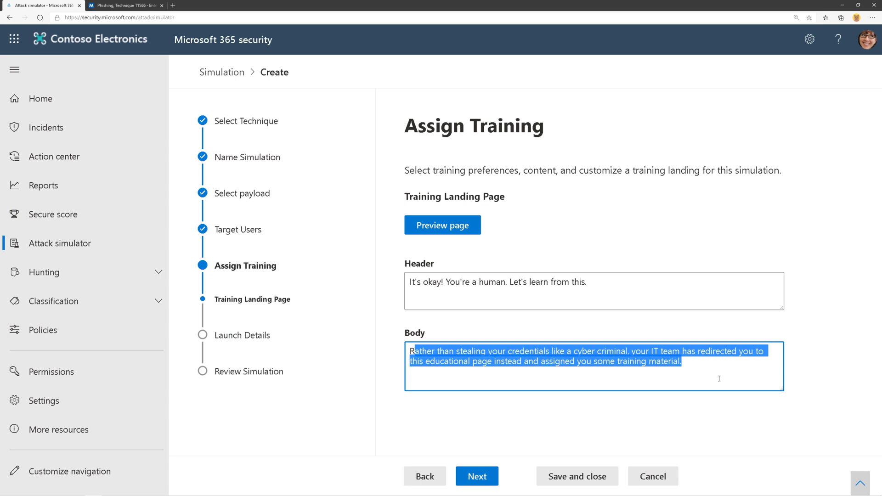
{"action": "left_click", "coordinate": [721, 378]}
{"action": "left_click", "coordinate": [472, 234]}
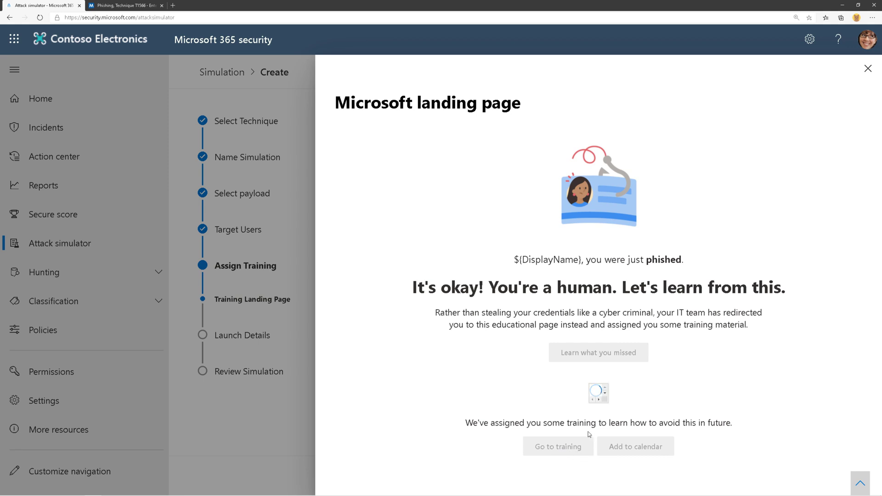
{"action": "left_click", "coordinate": [867, 68]}
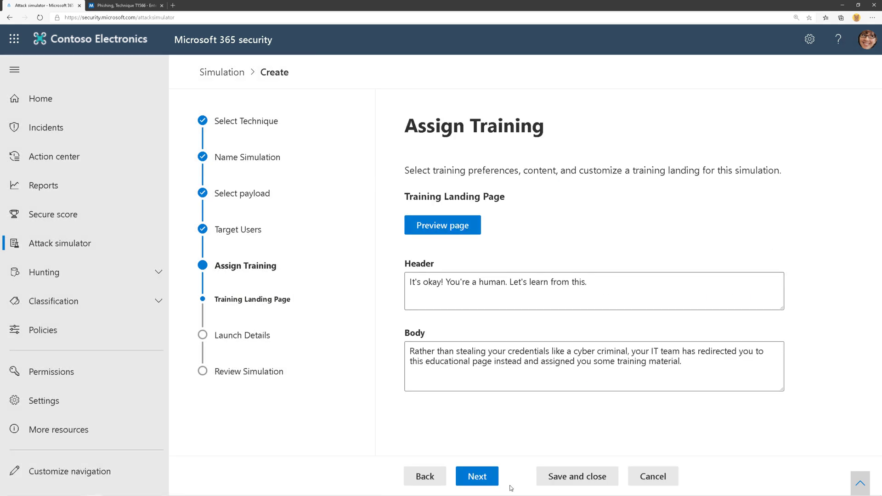
Submit the simulation with immediate launch and an end after 2 days
{"action": "left_click", "coordinate": [490, 481]}
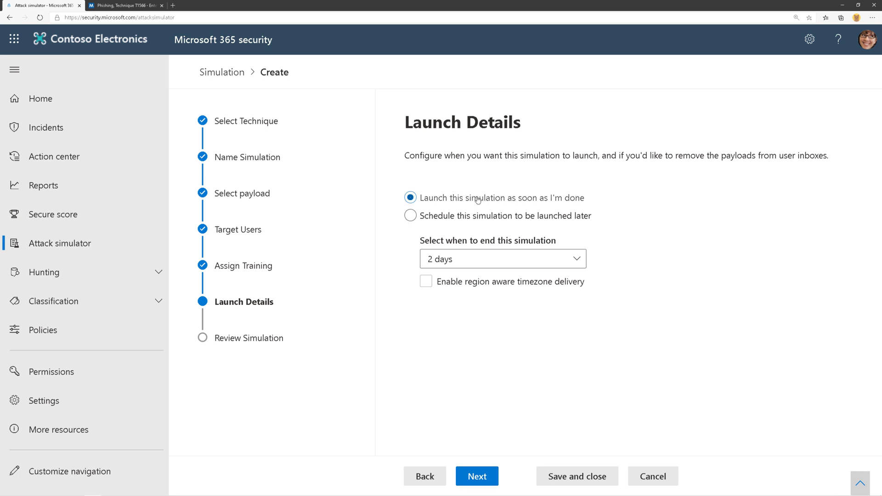
{"action": "left_click", "coordinate": [500, 283]}
{"action": "left_click", "coordinate": [473, 282]}
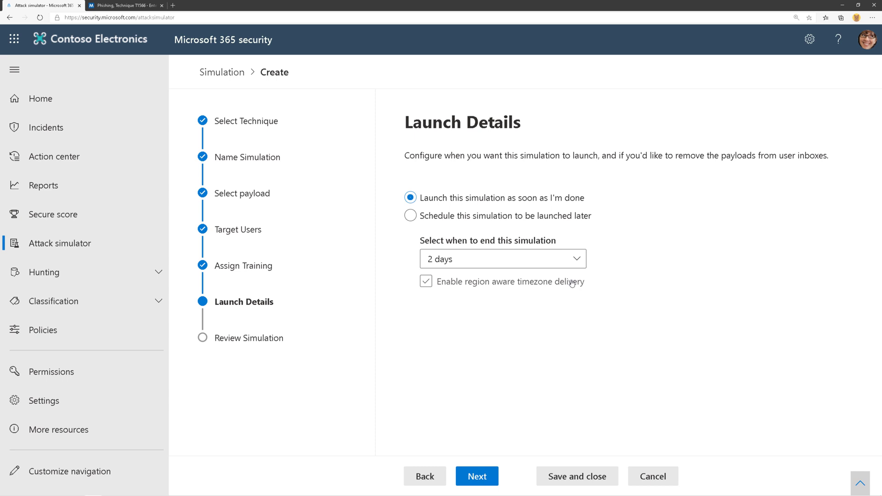
{"action": "left_click", "coordinate": [476, 476]}
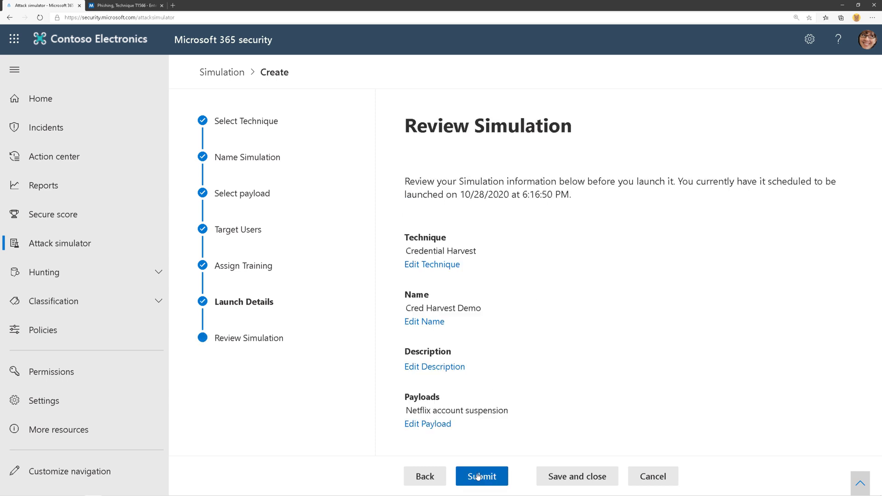
{"action": "left_click", "coordinate": [478, 477]}
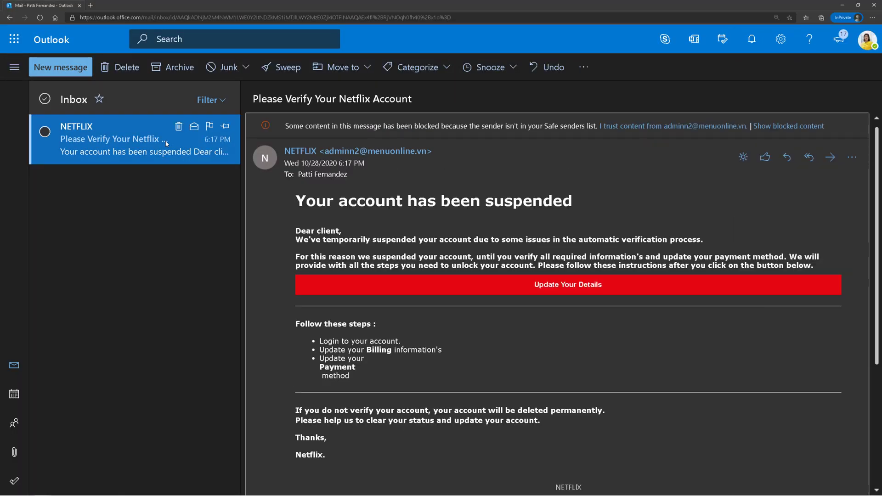
In the recipient's Outlook inbox, show the blocked content of the Netflix email, read it and follow its Update Your Details link
{"action": "left_click", "coordinate": [632, 129]}
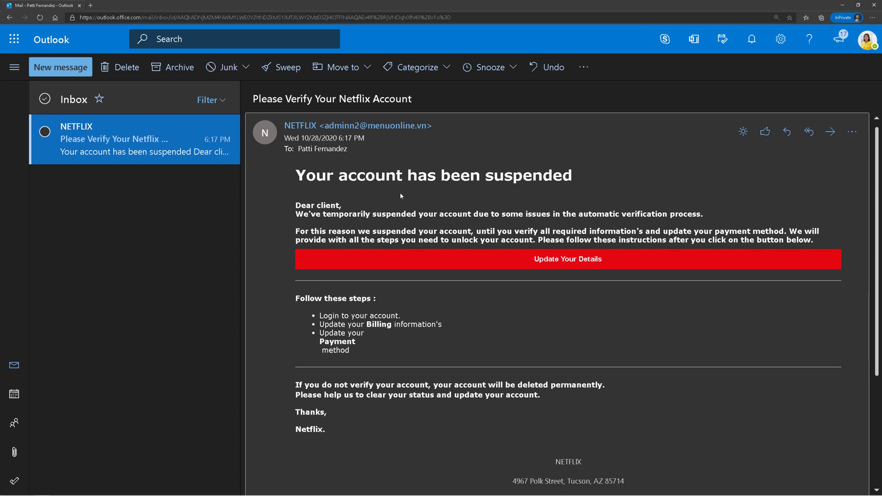
{"action": "left_click_drag", "start_coordinate": [322, 96], "coordinate": [578, 283]}
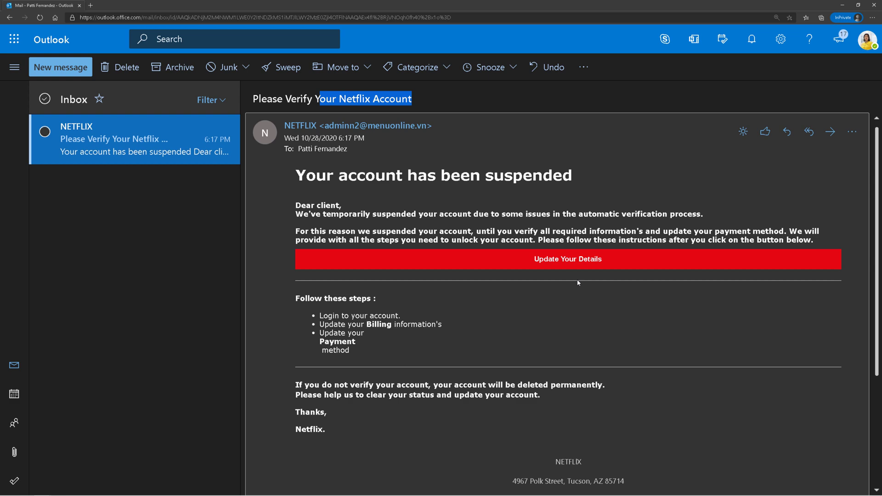
{"action": "scroll", "coordinate": [481, 240], "scroll_direction": "down", "scroll_amount": 3}
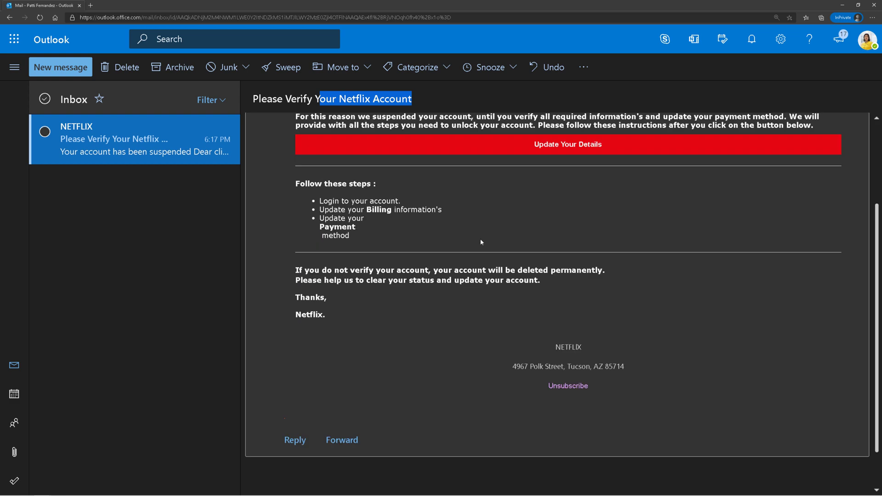
{"action": "scroll", "coordinate": [481, 242], "scroll_direction": "up", "scroll_amount": 4}
{"action": "scroll", "coordinate": [627, 400], "scroll_direction": "down", "scroll_amount": 2}
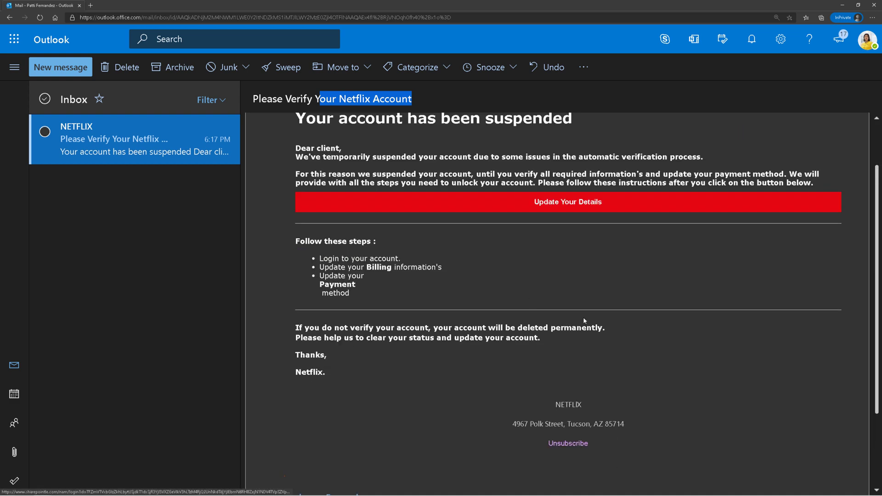
{"action": "scroll", "coordinate": [583, 317], "scroll_direction": "up", "scroll_amount": 2}
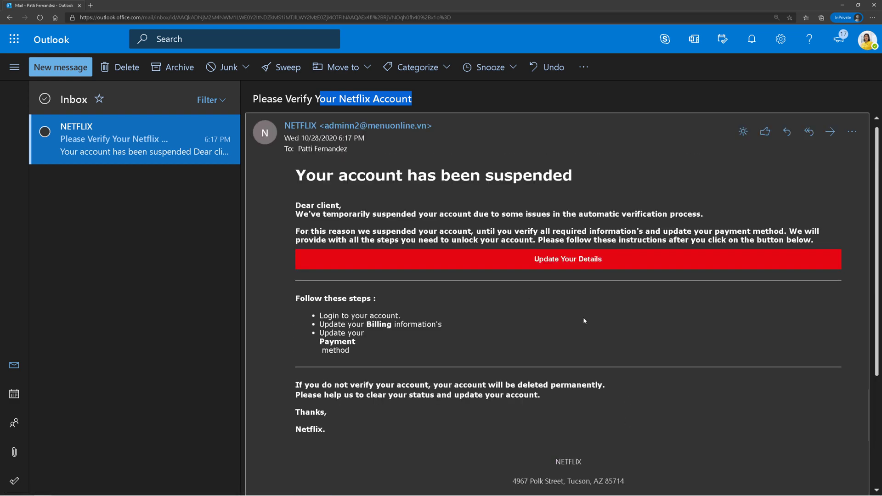
{"action": "left_click", "coordinate": [587, 260]}
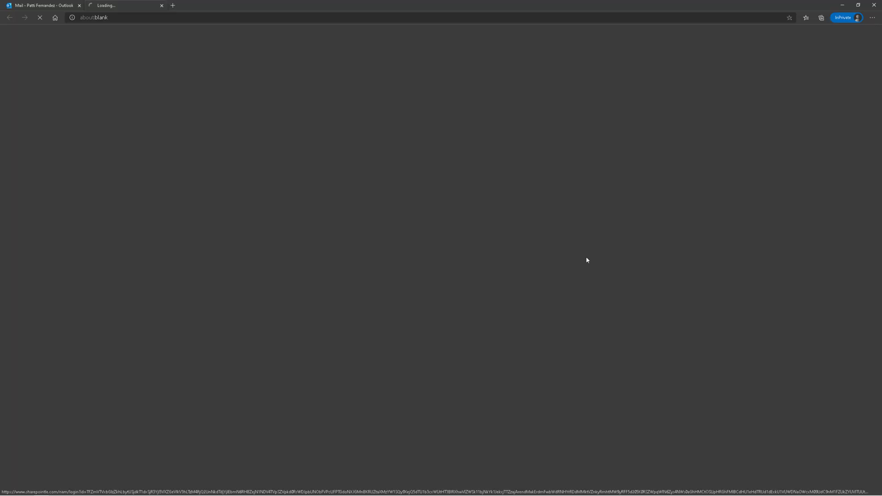
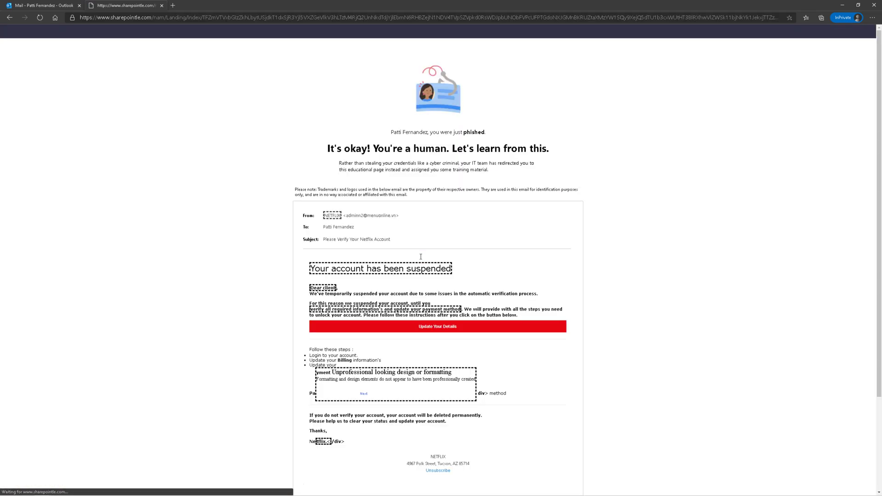
Enlarge the phishing landing page and read its notice about being redirected to educational content
{"action": "key", "text": "ctrl+plus"}
{"action": "key", "text": "ctrl+plus"}
{"action": "key", "text": "ctrl+plus"}
{"action": "key", "text": "ctrl+plus"}
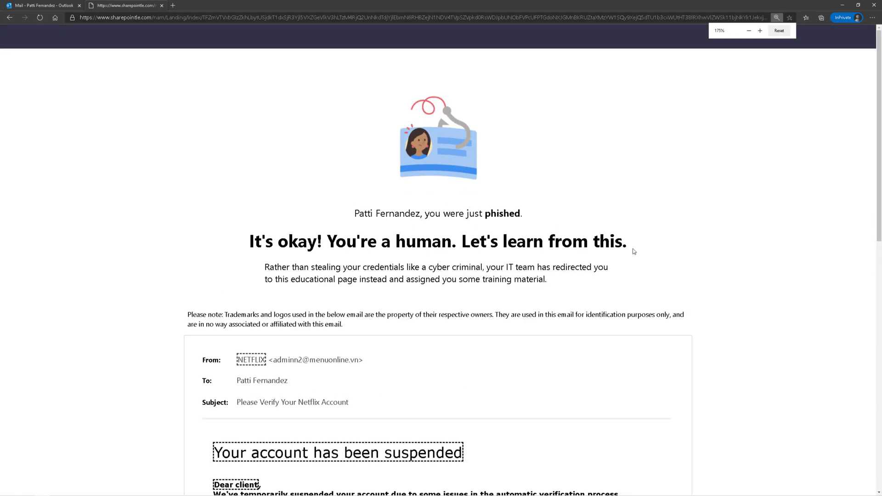
{"action": "key", "text": "ctrl+plus"}
{"action": "left_click_drag", "start_coordinate": [357, 240], "coordinate": [566, 249]}
{"action": "left_click", "coordinate": [566, 250]}
Examine the marked phishing indicators in the copy of the Netflix email, including the sender address, greeting and formatting
{"action": "scroll", "coordinate": [476, 224], "scroll_direction": "down", "scroll_amount": 2}
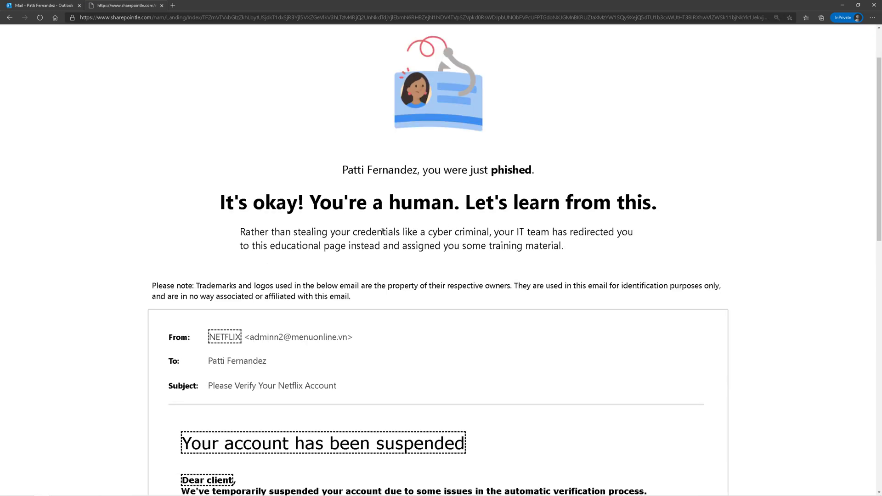
{"action": "scroll", "coordinate": [508, 243], "scroll_direction": "down", "scroll_amount": 6}
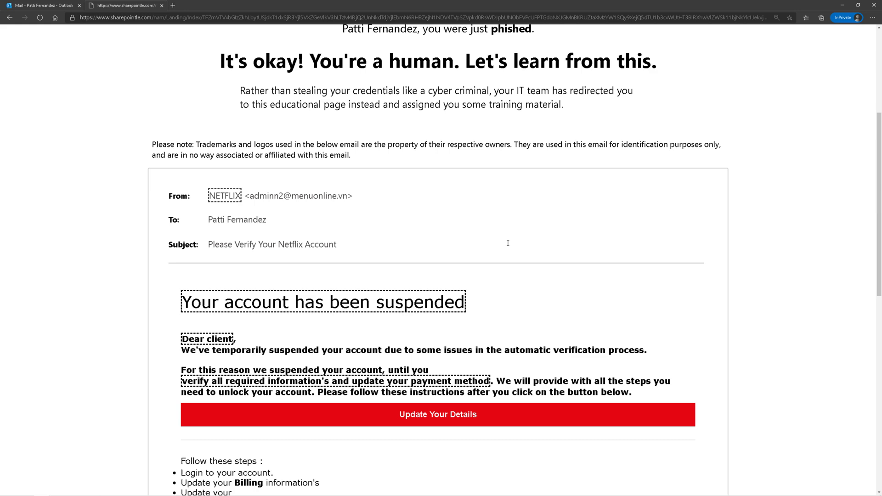
{"action": "scroll", "coordinate": [310, 87], "scroll_direction": "down", "scroll_amount": 4}
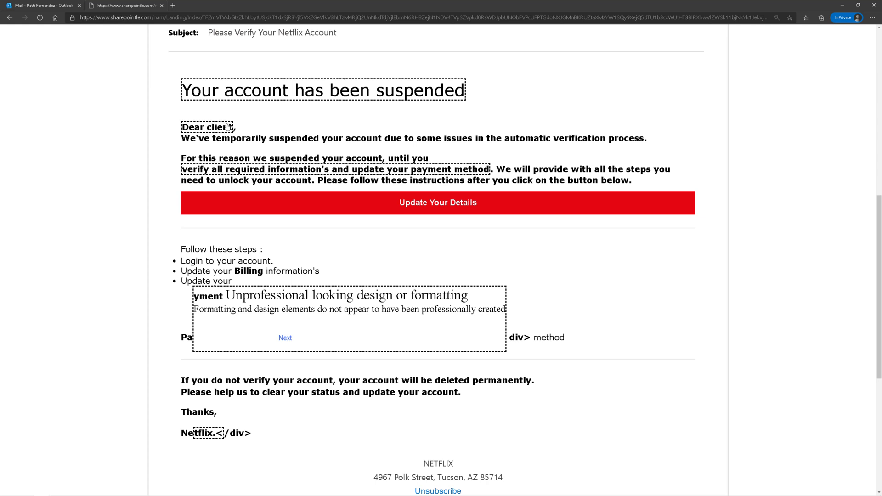
{"action": "scroll", "coordinate": [226, 126], "scroll_direction": "up", "scroll_amount": 4}
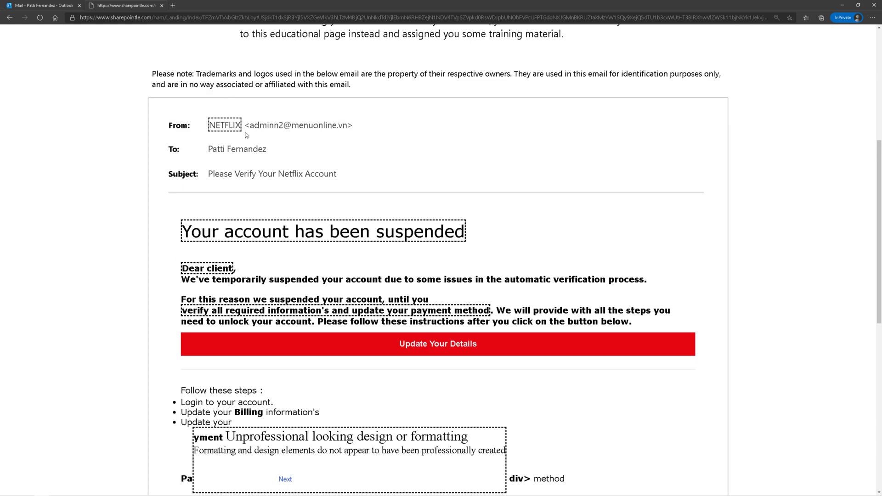
{"action": "left_click_drag", "start_coordinate": [254, 125], "coordinate": [354, 126]}
{"action": "scroll", "coordinate": [363, 200], "scroll_direction": "down", "scroll_amount": 2}
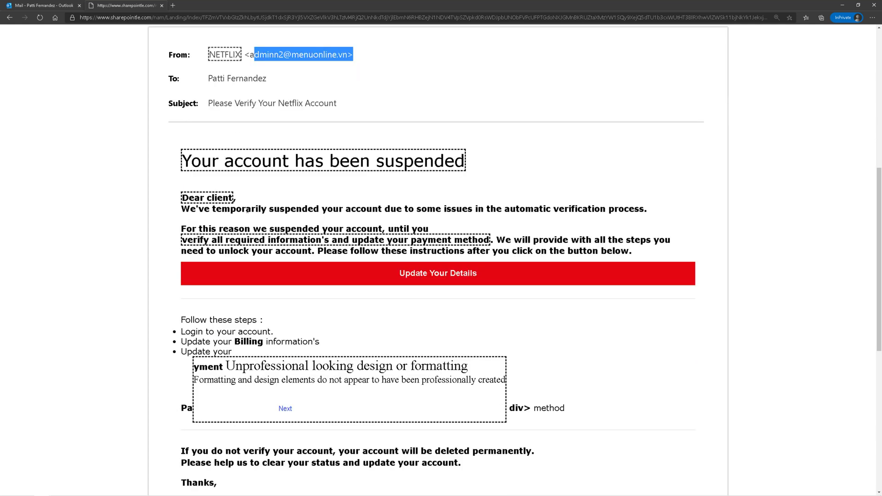
{"action": "scroll", "coordinate": [423, 296], "scroll_direction": "down", "scroll_amount": 4}
{"action": "scroll", "coordinate": [423, 296], "scroll_direction": "down", "scroll_amount": 2}
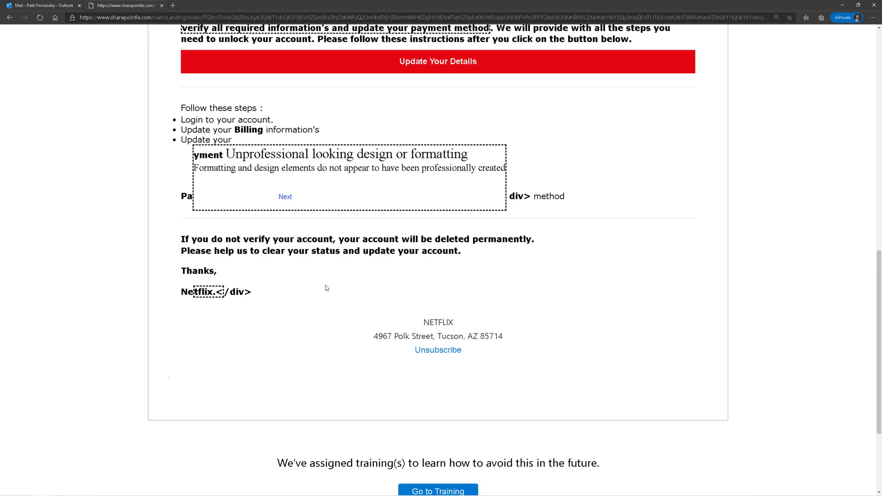
Read the assigned training note below the email copy and go to the training
{"action": "scroll", "coordinate": [326, 288], "scroll_direction": "down", "scroll_amount": 3}
{"action": "left_click_drag", "start_coordinate": [309, 321], "coordinate": [598, 318]}
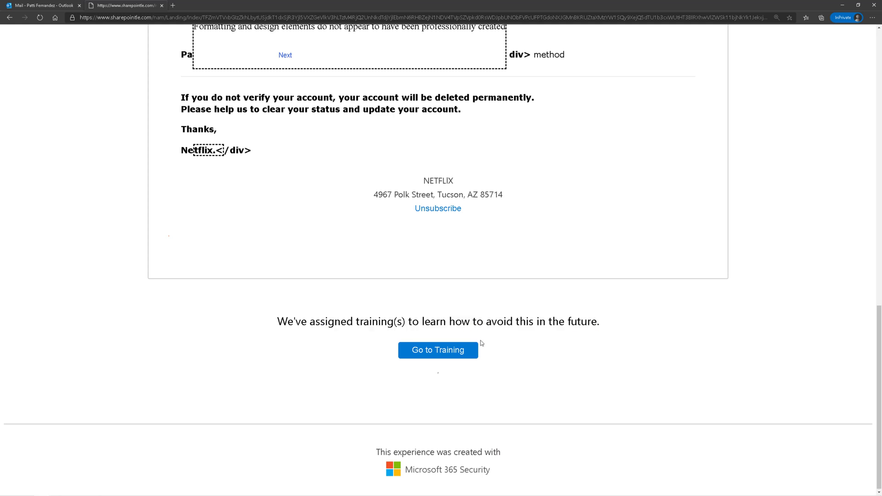
{"action": "left_click", "coordinate": [429, 355]}
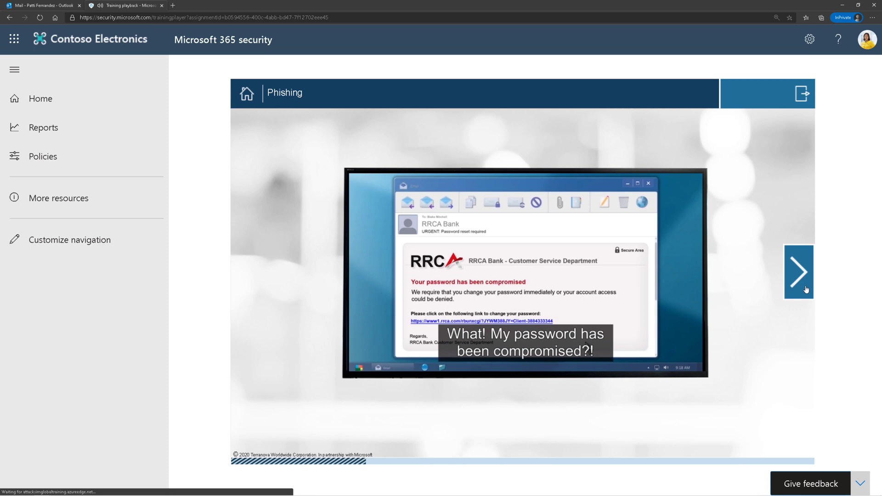
Advance through the Phishing training module to its result page and exit to the training assignments
{"action": "left_click", "coordinate": [805, 288]}
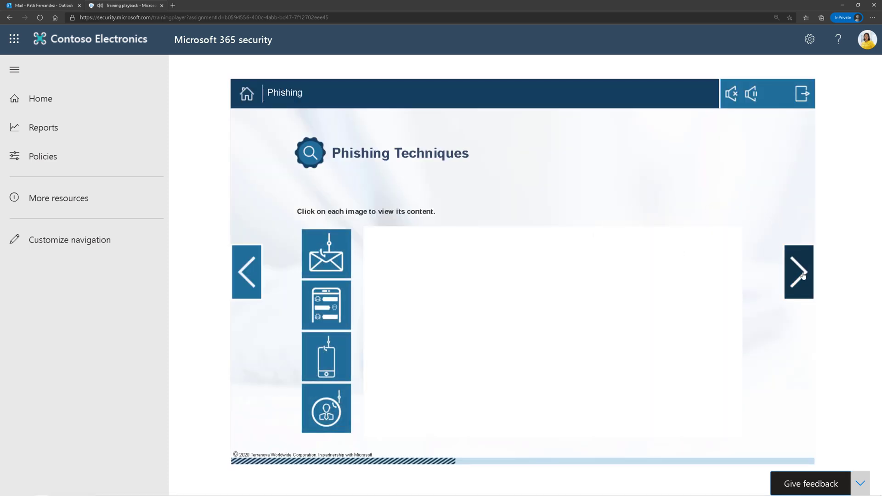
{"action": "left_click", "coordinate": [803, 275]}
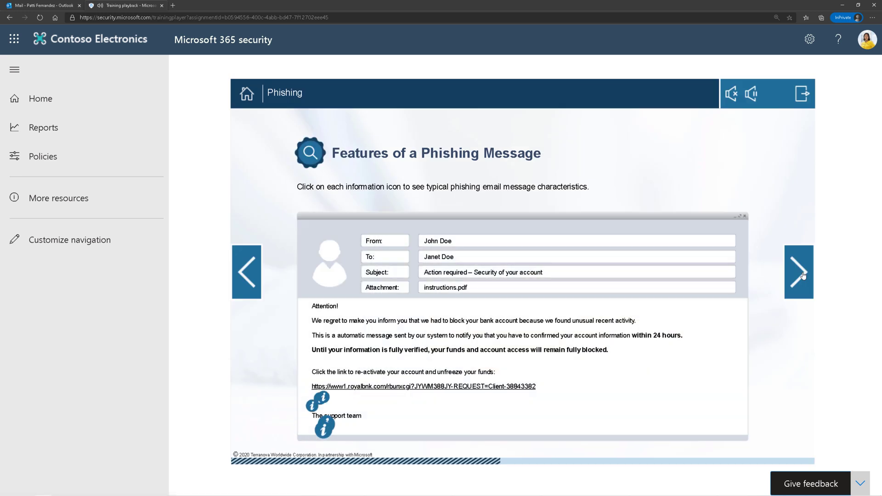
{"action": "left_click", "coordinate": [803, 276]}
{"action": "left_click", "coordinate": [803, 275]}
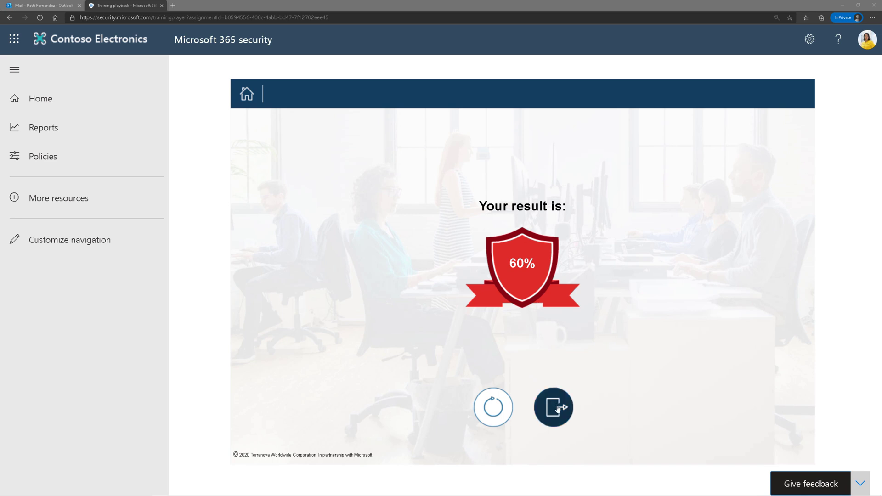
{"action": "left_click", "coordinate": [570, 409]}
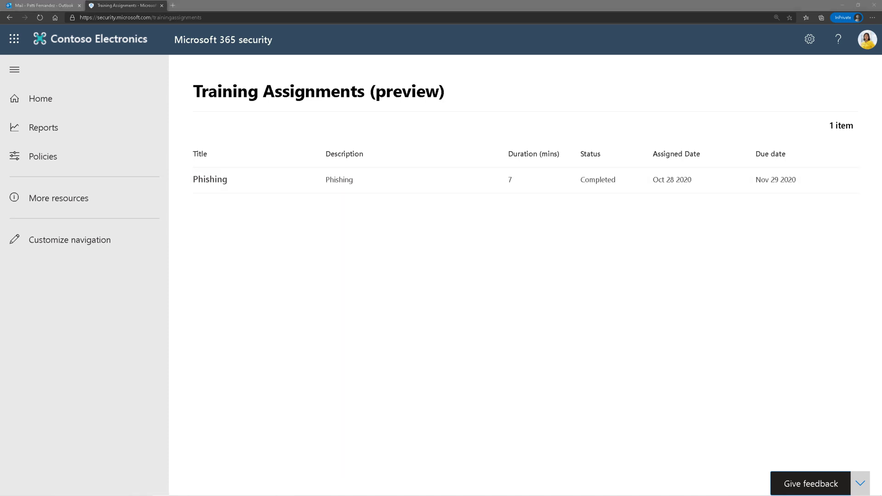
Switch back to the administrator's Attack simulator window and open the Cred Harvest Demo simulation report
{"action": "left_click", "coordinate": [841, 6]}
{"action": "left_click", "coordinate": [434, 480]}
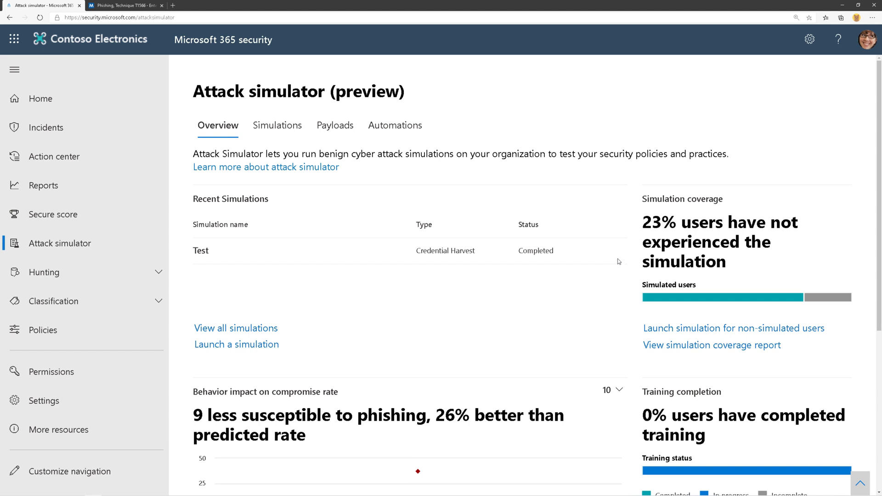
{"action": "left_click", "coordinate": [275, 126]}
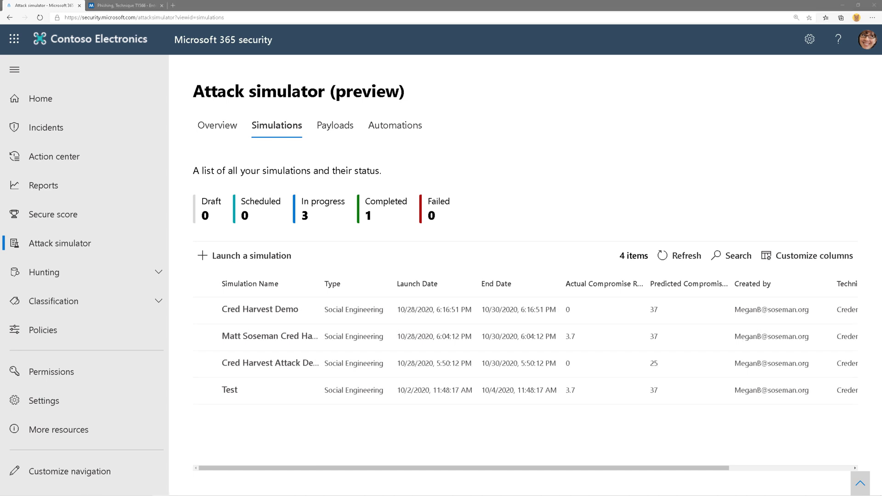
{"action": "left_click", "coordinate": [265, 309]}
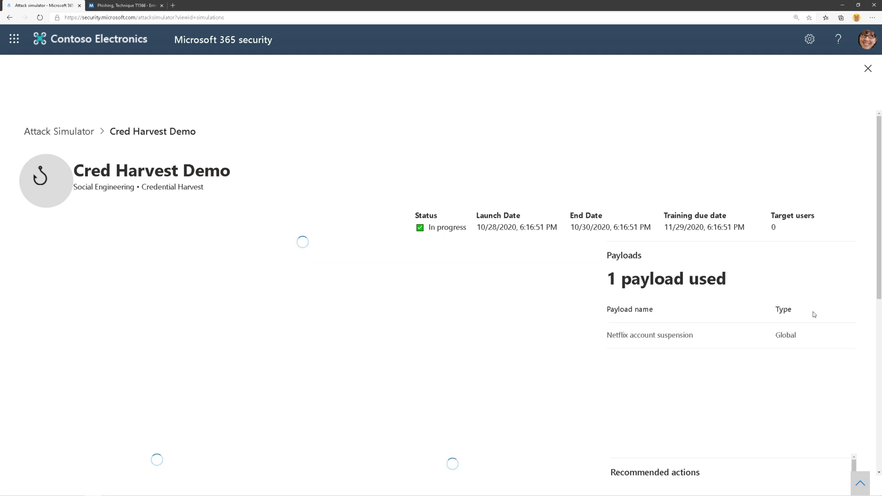
Review the report's simulation impact, user activity, training completion and recommended actions
{"action": "scroll", "coordinate": [857, 299], "scroll_direction": "down", "scroll_amount": 1}
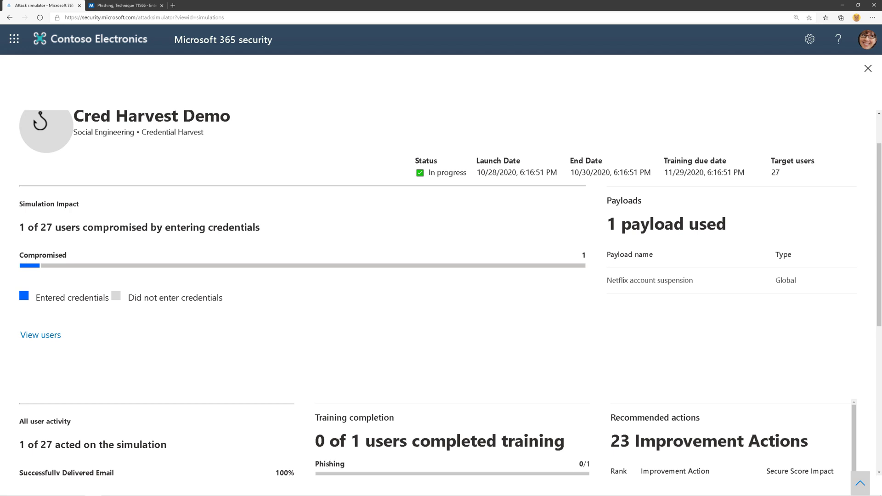
{"action": "scroll", "coordinate": [696, 348], "scroll_direction": "down", "scroll_amount": 1}
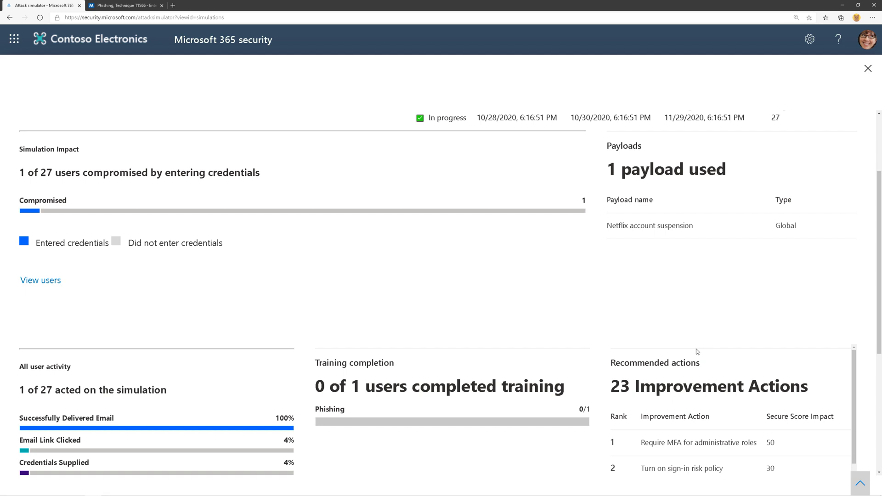
{"action": "scroll", "coordinate": [450, 305], "scroll_direction": "up", "scroll_amount": 1}
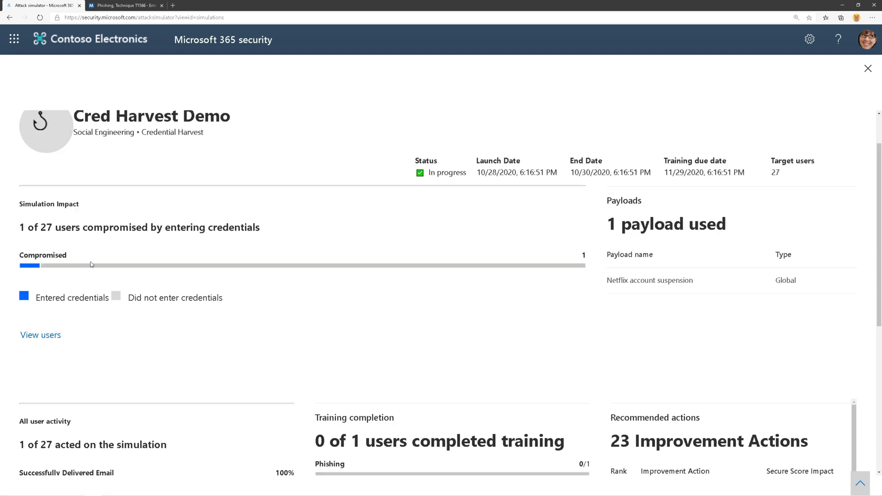
View the simulation's users and open the details of the compromised user at the end of the list
{"action": "left_click", "coordinate": [40, 335]}
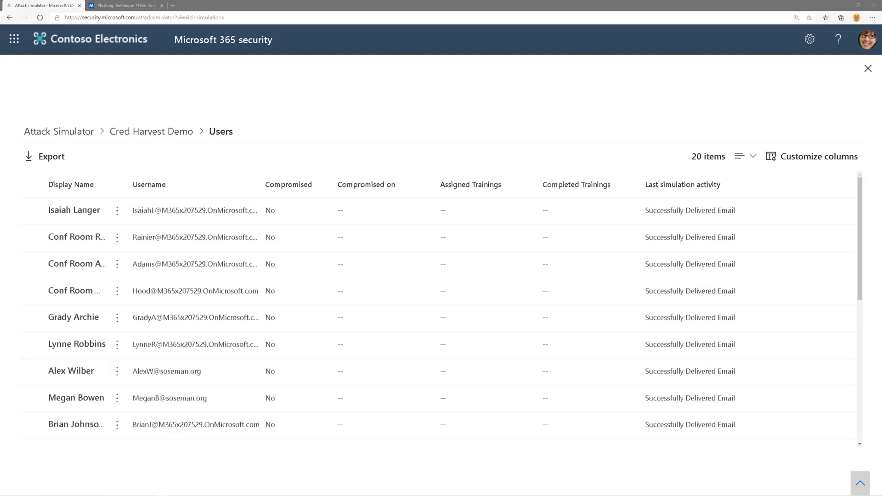
{"action": "left_click_drag", "start_coordinate": [862, 287], "coordinate": [861, 437]}
{"action": "left_click", "coordinate": [473, 433]}
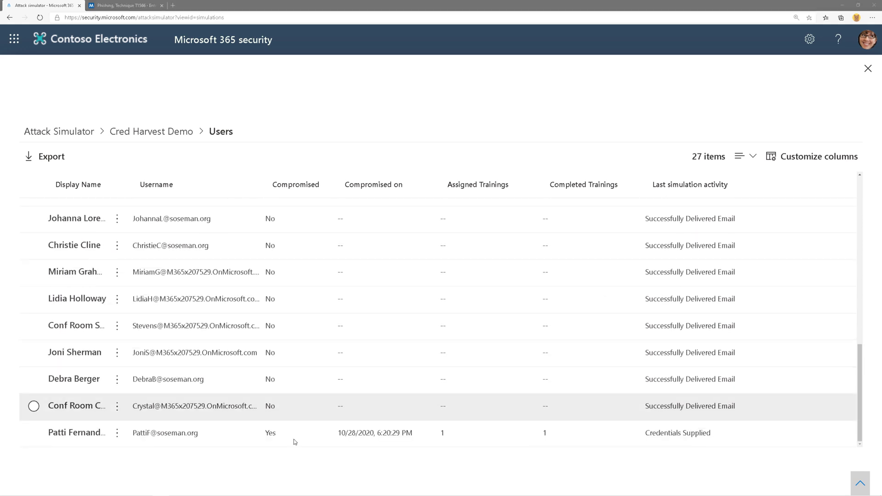
{"action": "left_click", "coordinate": [265, 437]}
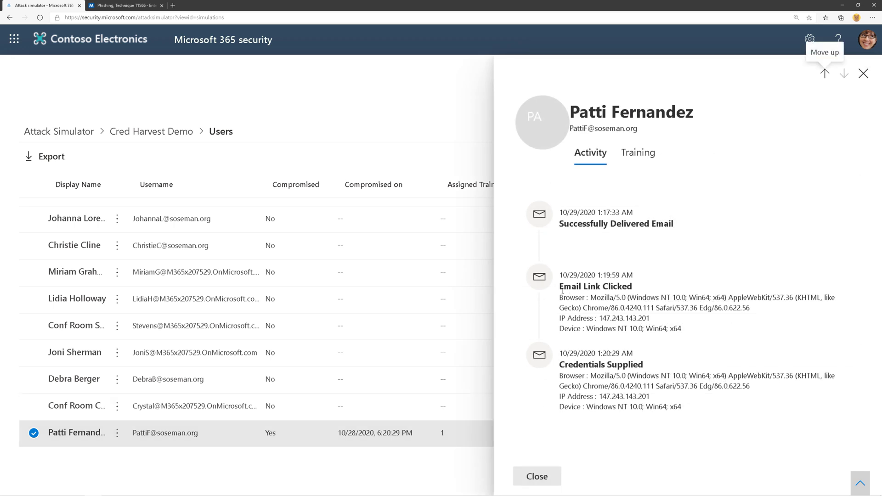
Examine the Email Link Clicked and Credentials Supplied entries in the compromised user's activity
{"action": "left_click_drag", "start_coordinate": [559, 284], "coordinate": [643, 297]}
{"action": "left_click", "coordinate": [611, 372]}
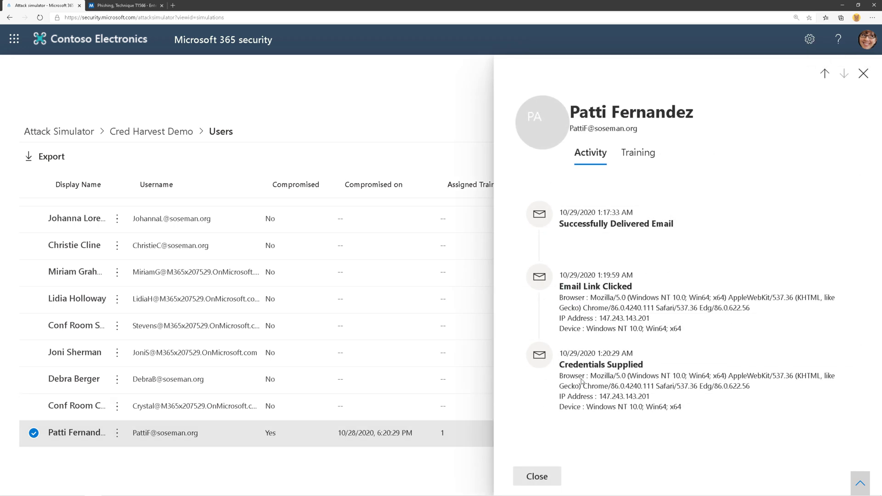
{"action": "left_click_drag", "start_coordinate": [569, 365], "coordinate": [639, 365]}
{"action": "left_click", "coordinate": [637, 365]}
Check the compromised user's training record and score, and close the user details
{"action": "left_click", "coordinate": [637, 153]}
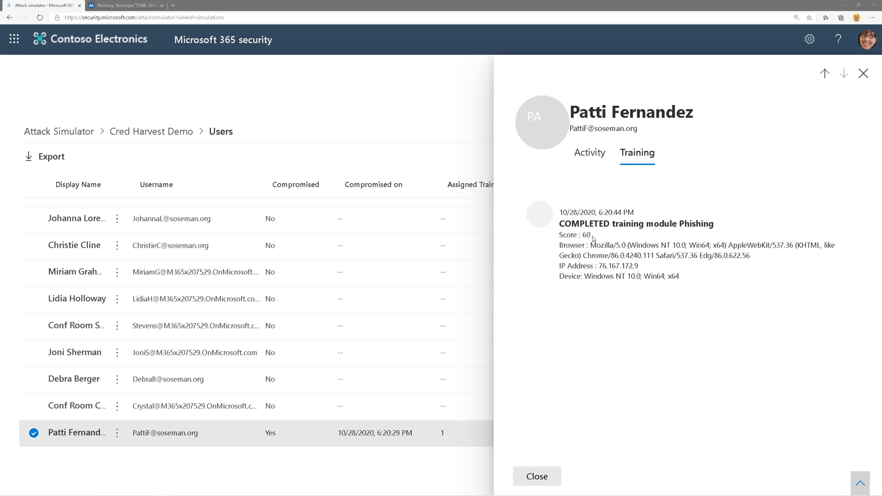
{"action": "left_click_drag", "start_coordinate": [567, 234], "coordinate": [593, 235]}
{"action": "left_click", "coordinate": [597, 324]}
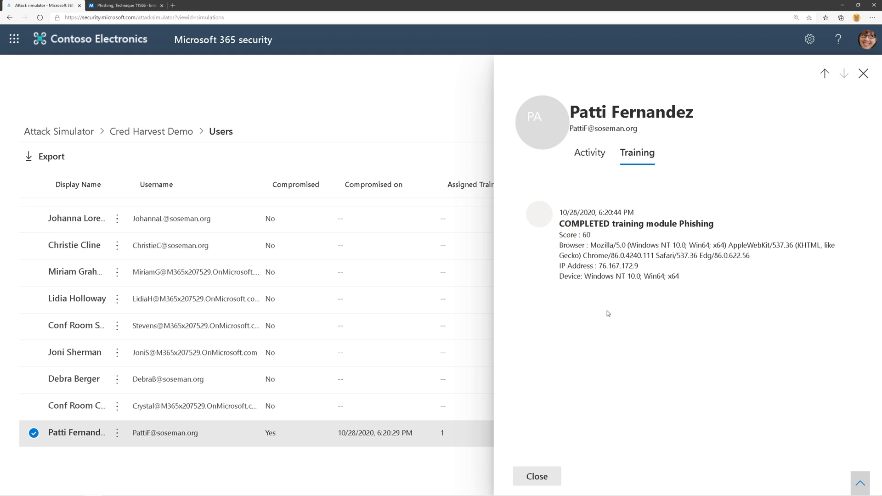
{"action": "left_click", "coordinate": [863, 73]}
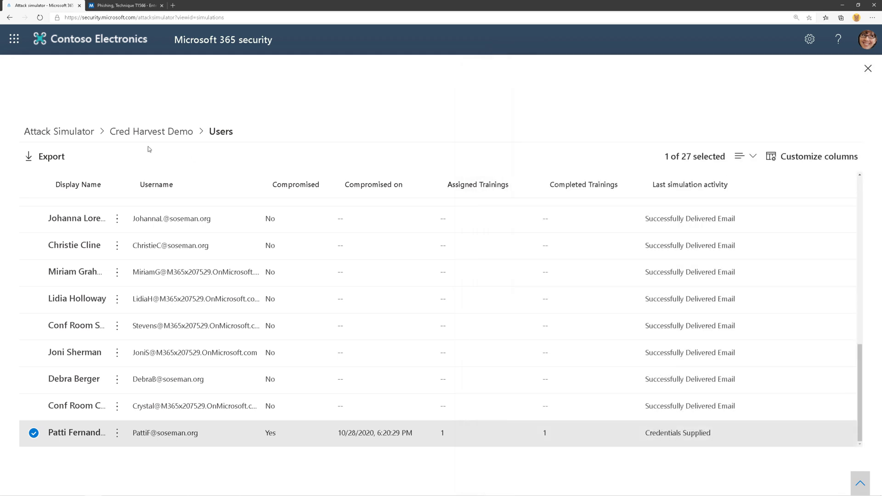
Return to the Cred Harvest Demo report and review its updated training completion and recommended improvement actions
{"action": "left_click", "coordinate": [126, 136]}
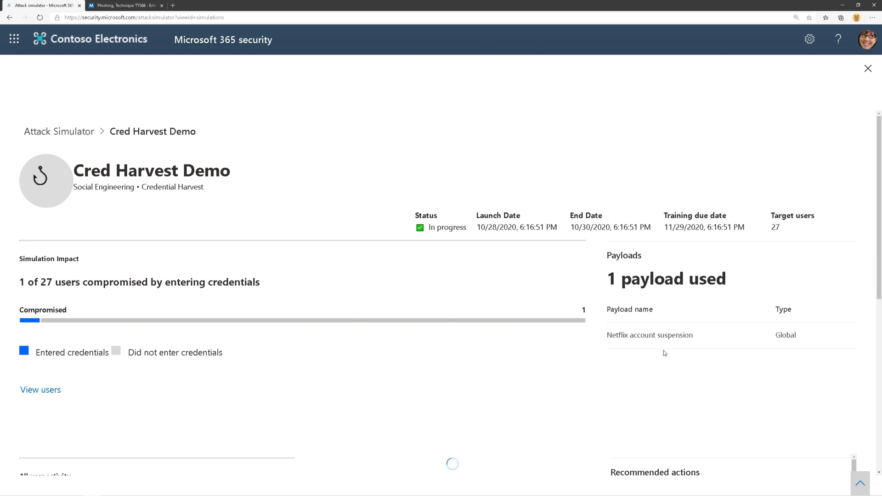
{"action": "scroll", "coordinate": [664, 353], "scroll_direction": "down", "scroll_amount": 5}
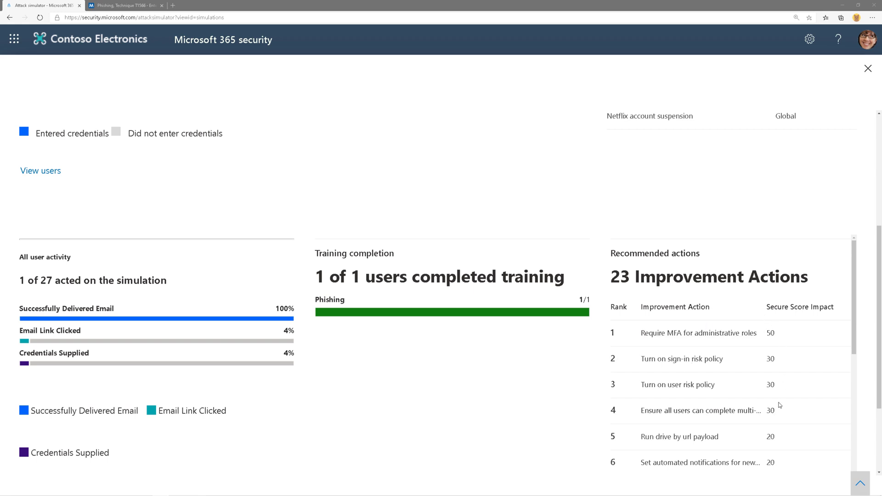
{"action": "scroll", "coordinate": [338, 349], "scroll_direction": "down", "scroll_amount": 2}
{"action": "scroll", "coordinate": [337, 348], "scroll_direction": "up", "scroll_amount": 8}
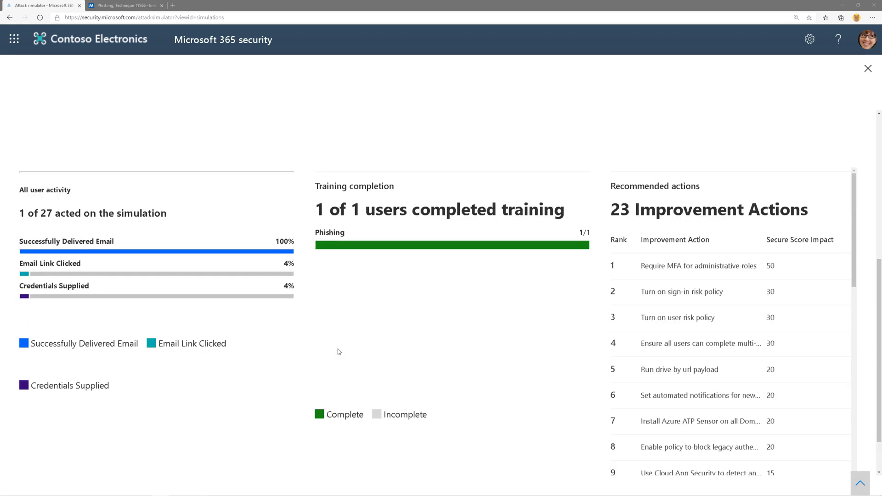
Leave the report for Attack simulator and view its Automations and Payloads pages
{"action": "left_click", "coordinate": [58, 131]}
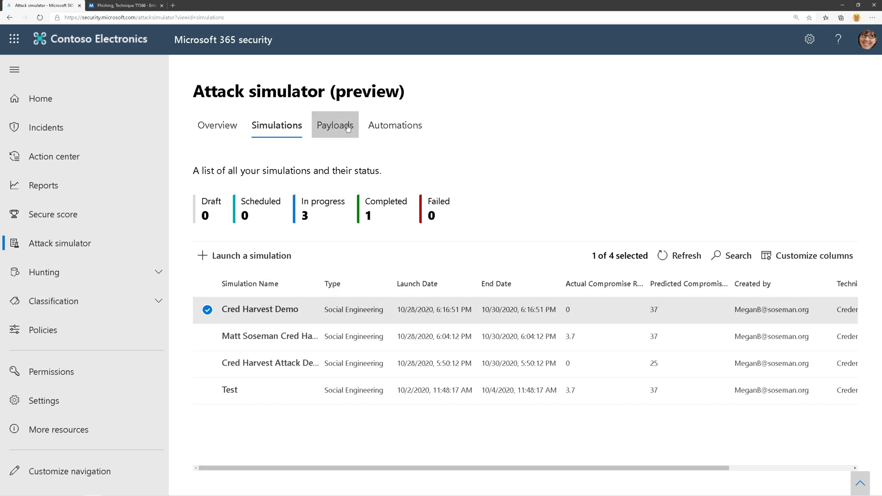
{"action": "left_click", "coordinate": [402, 133]}
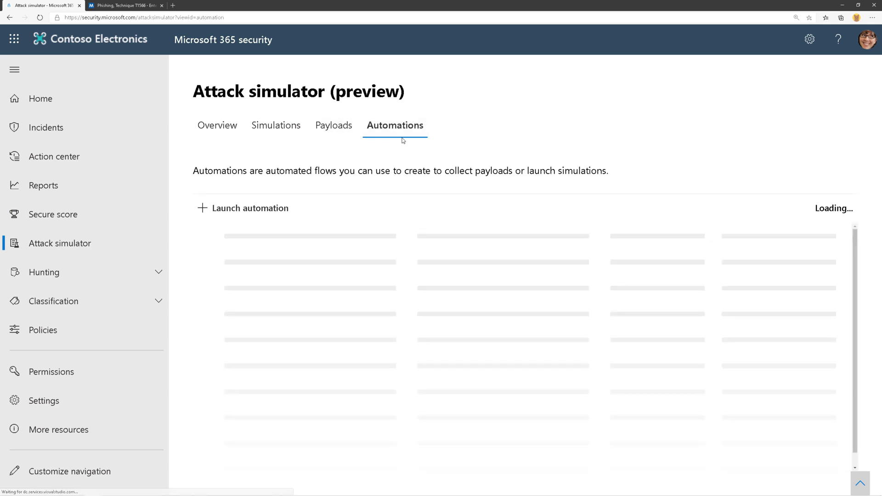
{"action": "left_click", "coordinate": [343, 134]}
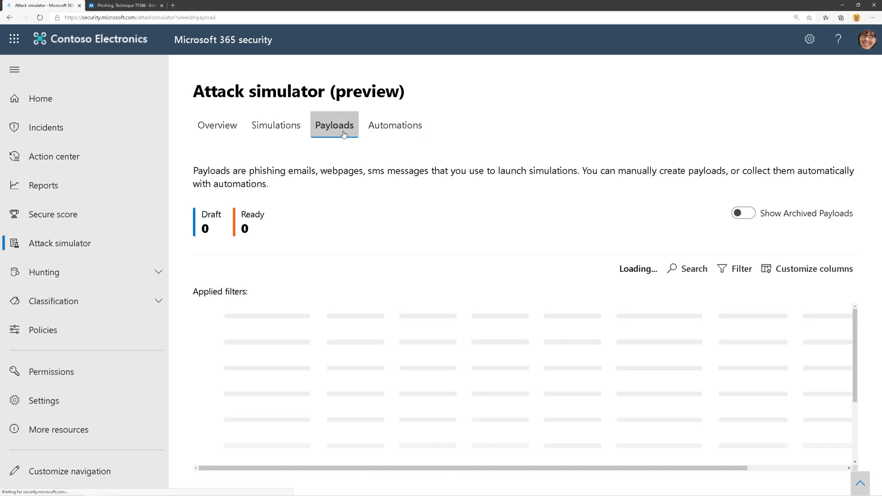
Start launching a new simulation from the Attack simulator overview
{"action": "left_click", "coordinate": [226, 135]}
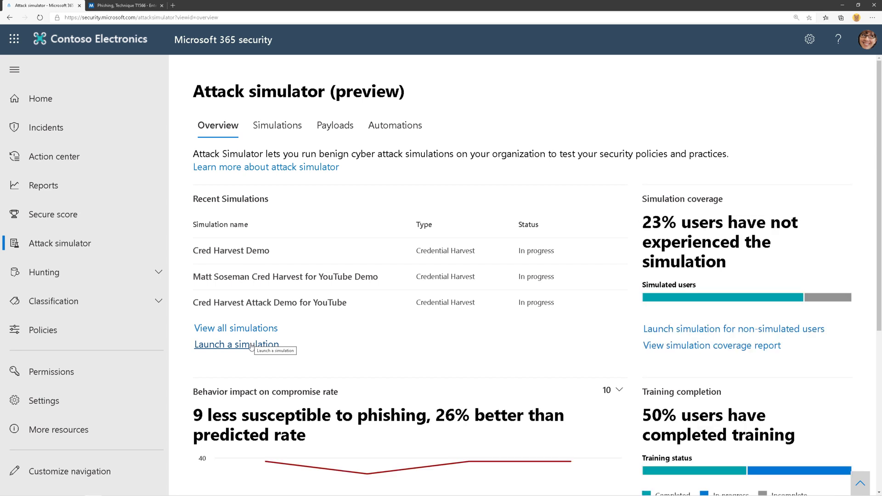
{"action": "left_click", "coordinate": [251, 347]}
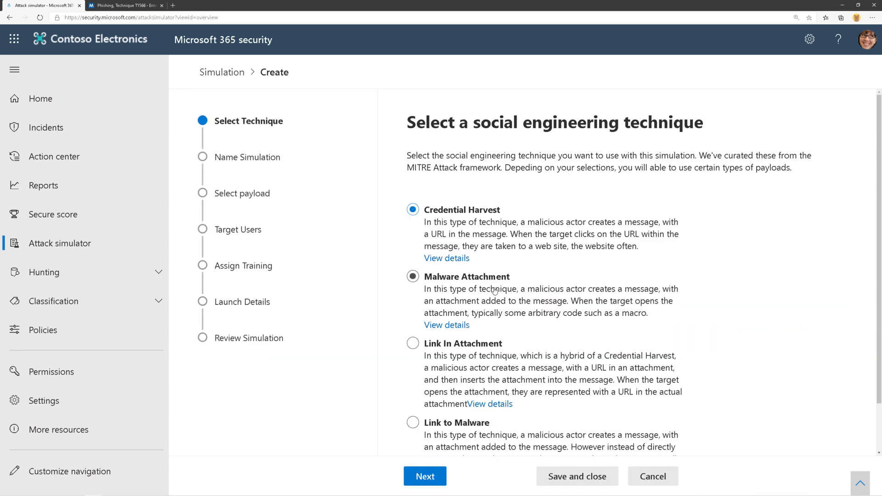